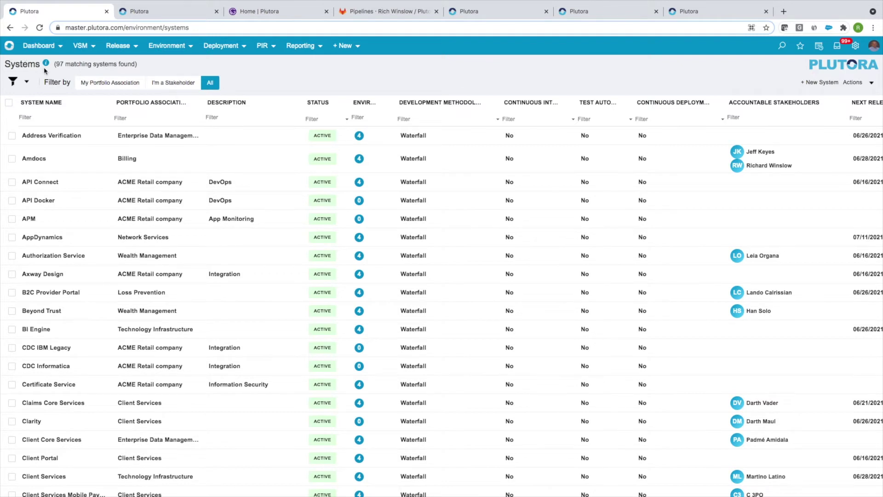
Filter the systems list by System Name 'master', then bring up the Environment page
{"action": "left_click", "coordinate": [42, 117]}
{"action": "type", "text": "master"}
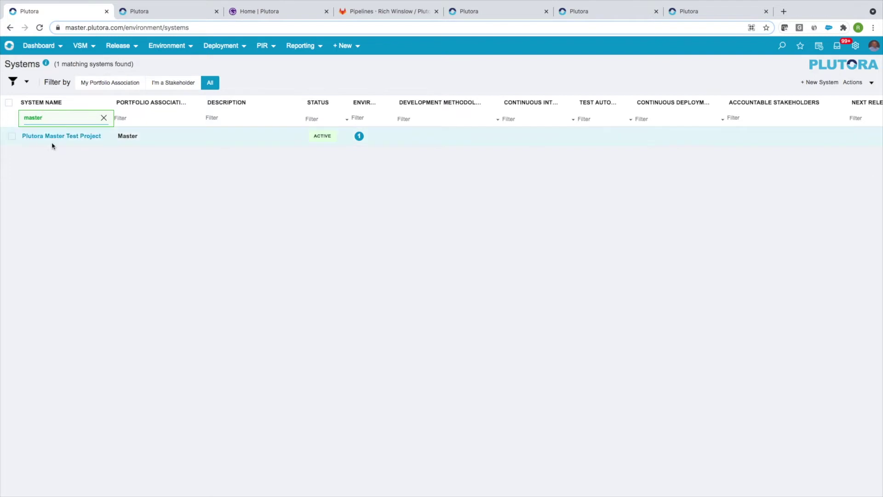
{"action": "left_click", "coordinate": [163, 12]}
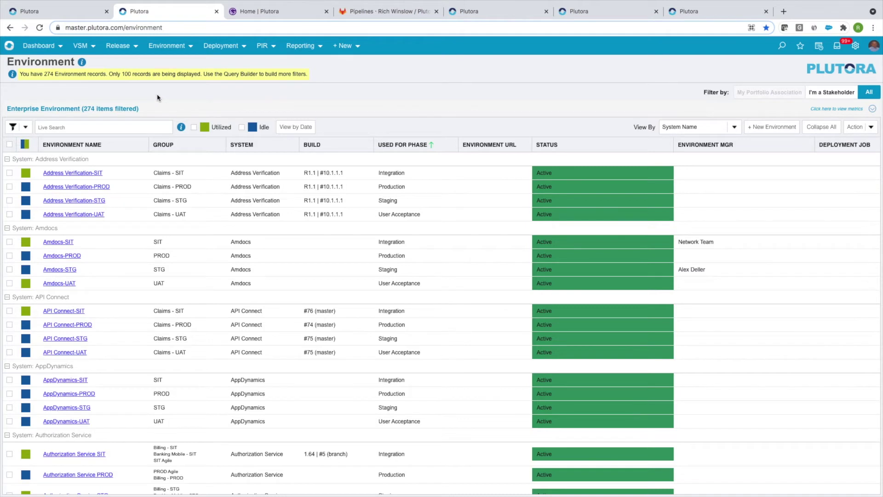
Live-search environments for 'master' and open the Plutora Master Test Project - SIT details
{"action": "left_click", "coordinate": [51, 128]}
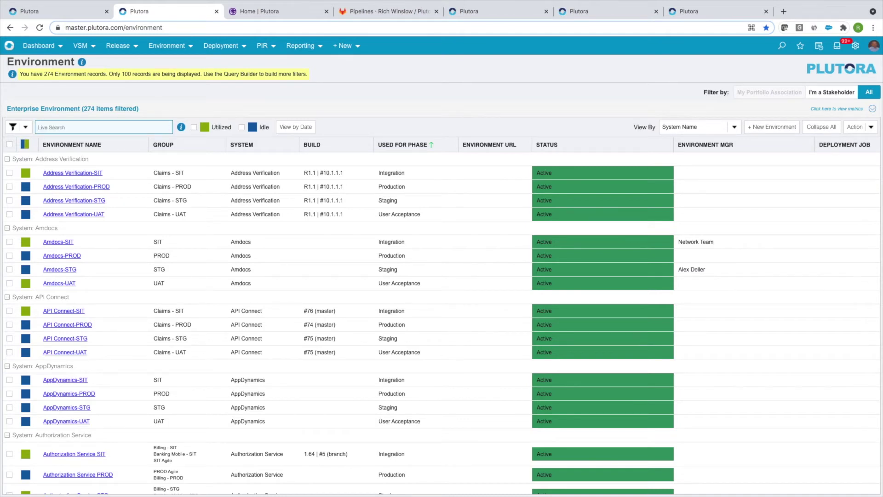
{"action": "type", "text": "master"}
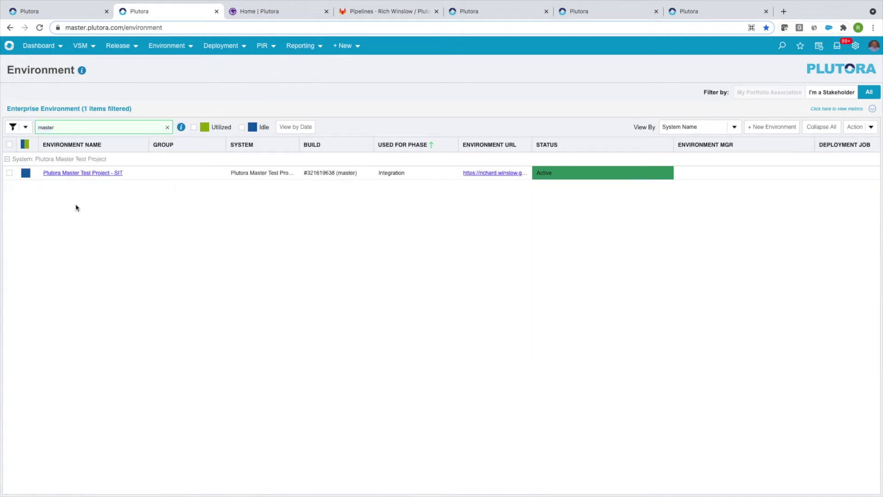
{"action": "left_click", "coordinate": [83, 174]}
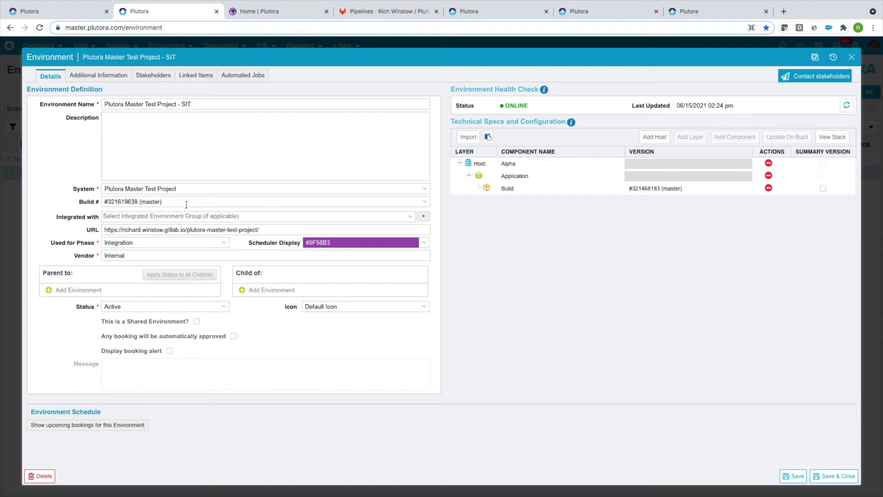
Check the SIT environment's site address and deployed page, which still reads Hello Universe
{"action": "triple_click", "coordinate": [131, 229]}
{"action": "left_click", "coordinate": [256, 18]}
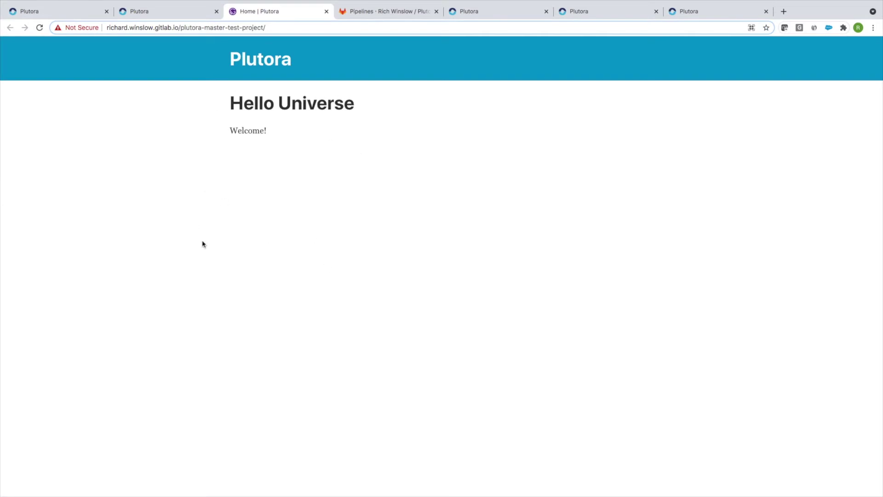
{"action": "left_click", "coordinate": [380, 14]}
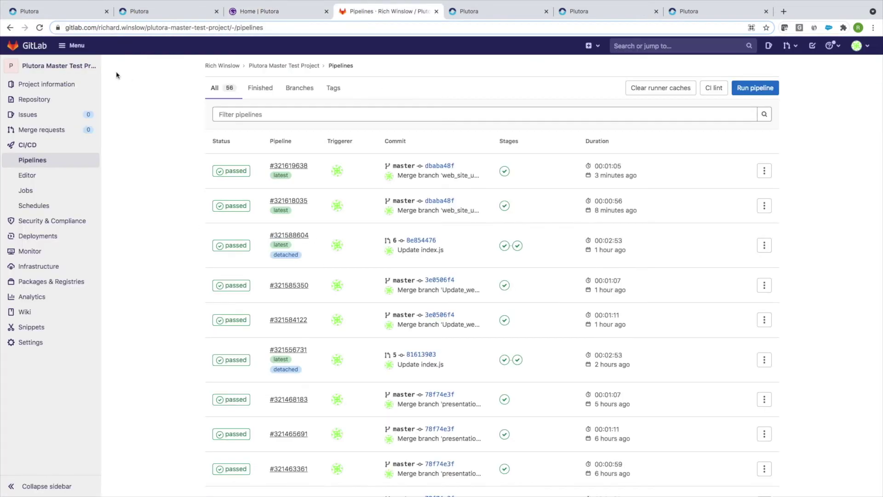
From the repository files, create a new branch 'web-site-update' off master
{"action": "left_click", "coordinate": [82, 67]}
{"action": "mouse_move", "coordinate": [115, 90]}
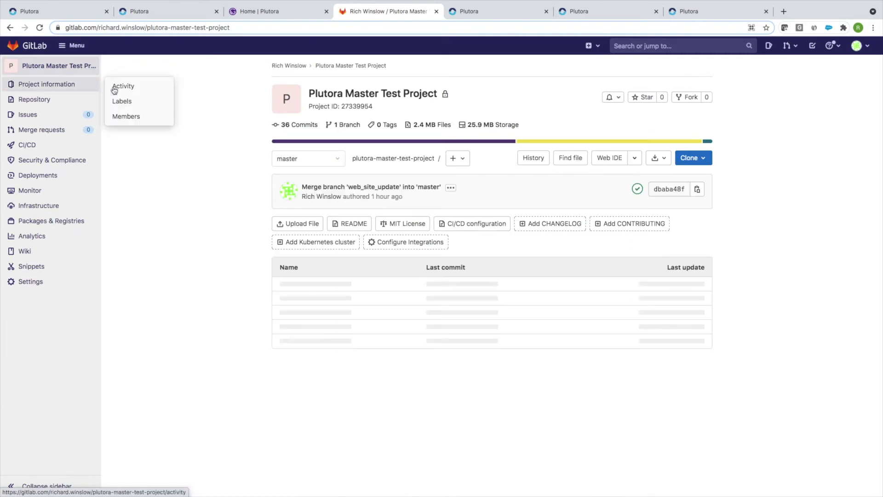
{"action": "left_click", "coordinate": [36, 100]}
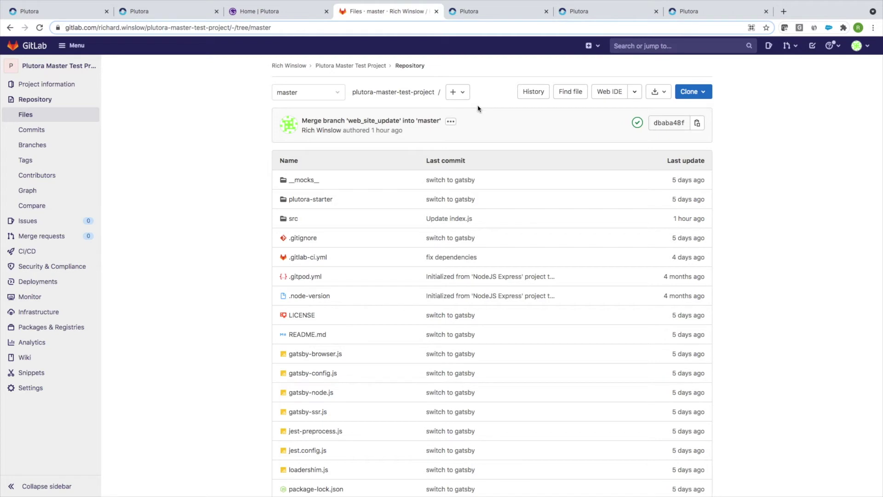
{"action": "left_click", "coordinate": [464, 92]}
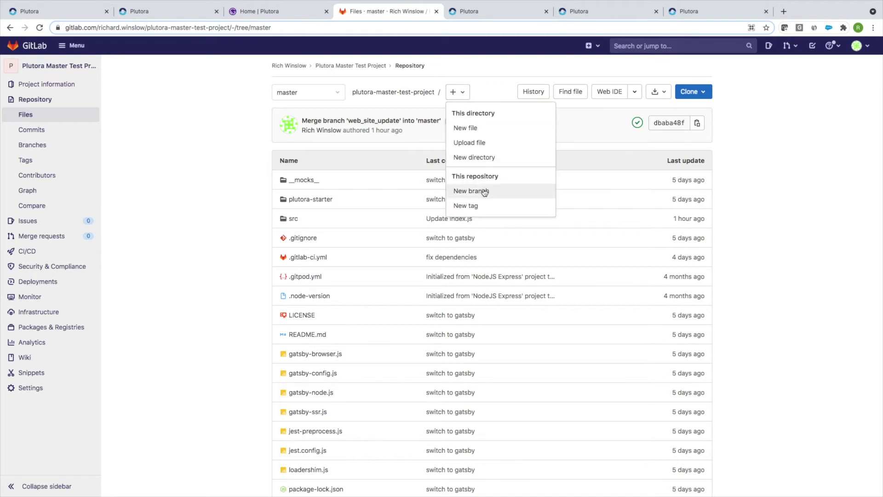
{"action": "left_click", "coordinate": [484, 192]}
{"action": "type", "text": "we"}
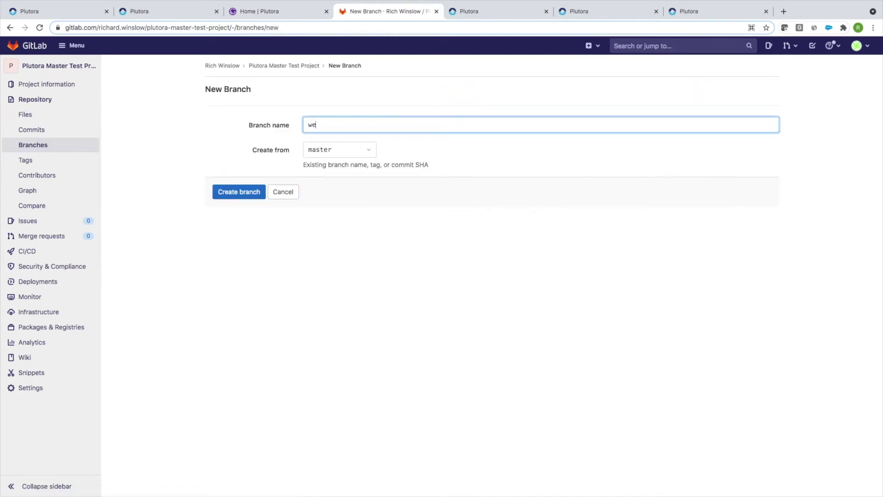
{"action": "type", "text": "b-site-update"}
{"action": "key", "text": "Return"}
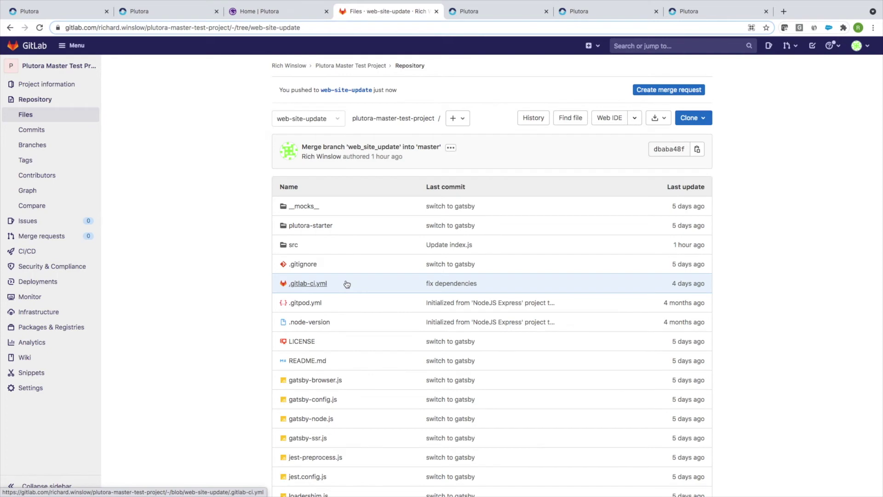
Open src/pages/index.js in the web-site-update branch
{"action": "left_click", "coordinate": [294, 244]}
{"action": "left_click", "coordinate": [295, 263]}
{"action": "left_click", "coordinate": [305, 247]}
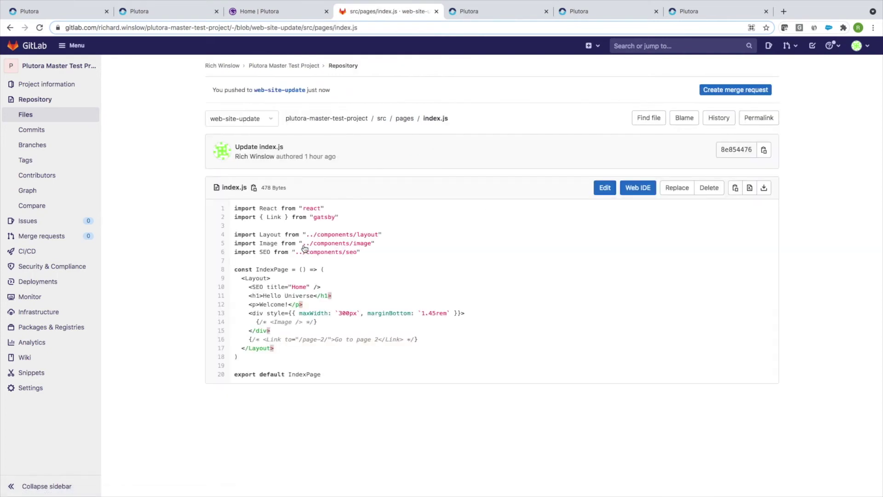
Edit the heading from 'Hello Universe' to 'Hello World' and commit it to web-site-update
{"action": "left_click", "coordinate": [605, 188]}
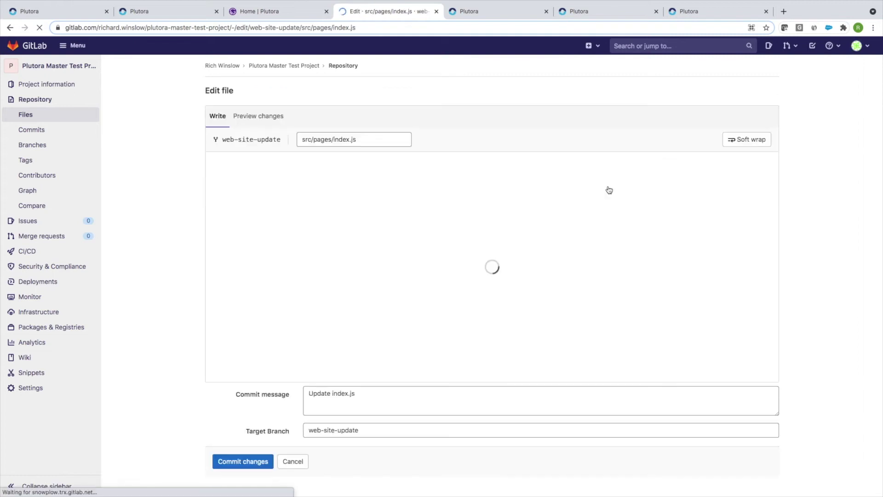
{"action": "left_click", "coordinate": [316, 238]}
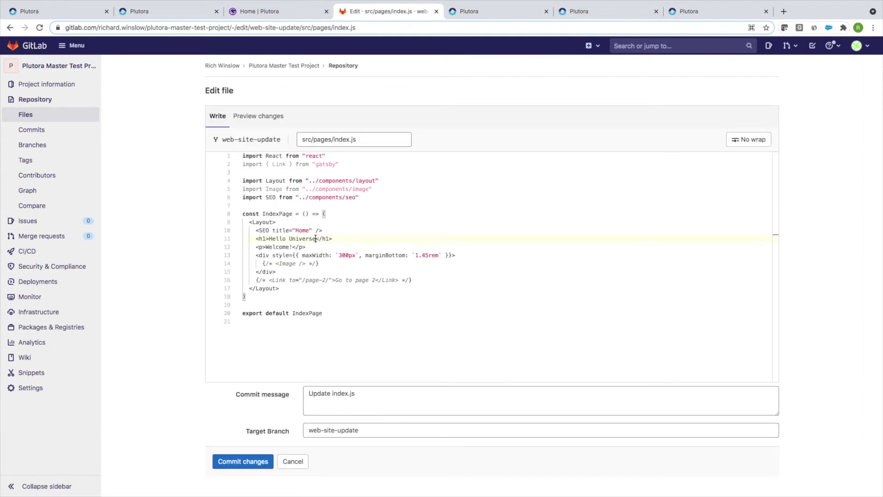
{"action": "key", "text": "BackSpace"}
{"action": "key", "text": "BackSpace"}
{"action": "key", "text": "BackSpace"}
{"action": "key", "text": "BackSpace"}
{"action": "key", "text": "BackSpace"}
{"action": "key", "text": "BackSpace"}
{"action": "key", "text": "BackSpace"}
{"action": "key", "text": "BackSpace"}
{"action": "type", "text": "Wor"}
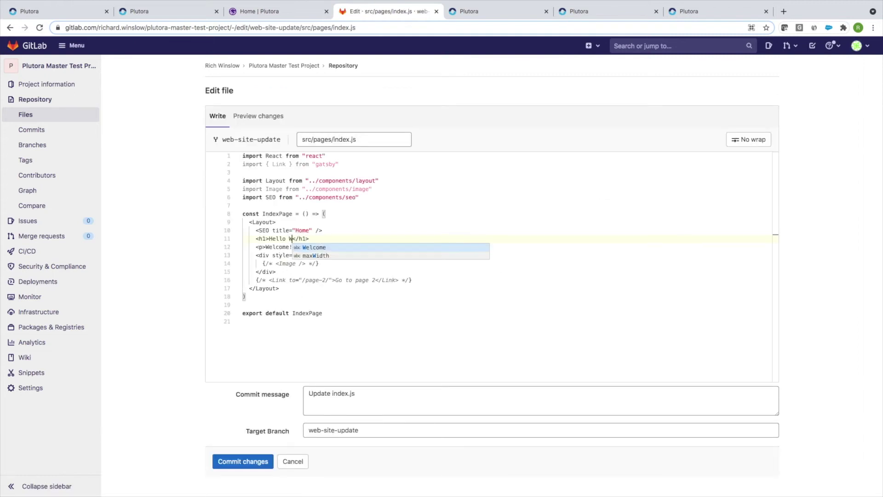
{"action": "type", "text": "ld"}
{"action": "left_click", "coordinate": [247, 462]}
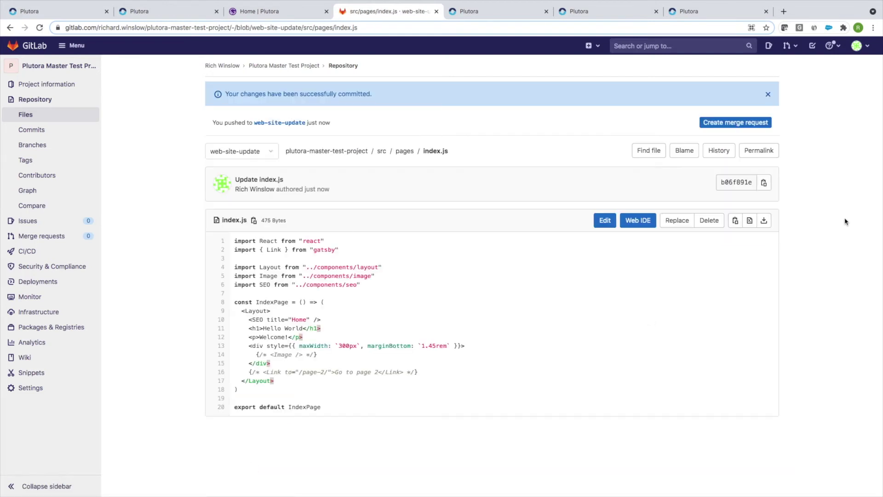
{"action": "left_click", "coordinate": [746, 122]}
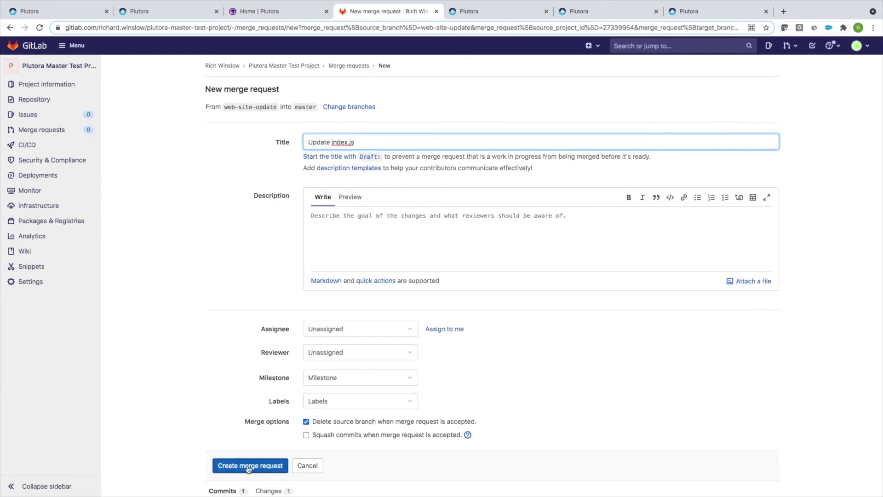
Submit the 'Update index.js' merge request into master, set to merge when the pipeline succeeds
{"action": "left_click", "coordinate": [248, 464]}
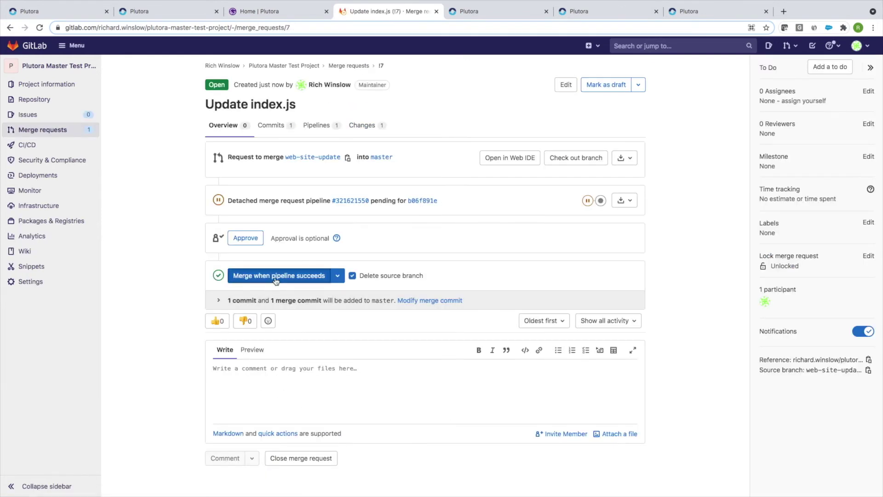
{"action": "left_click", "coordinate": [276, 278]}
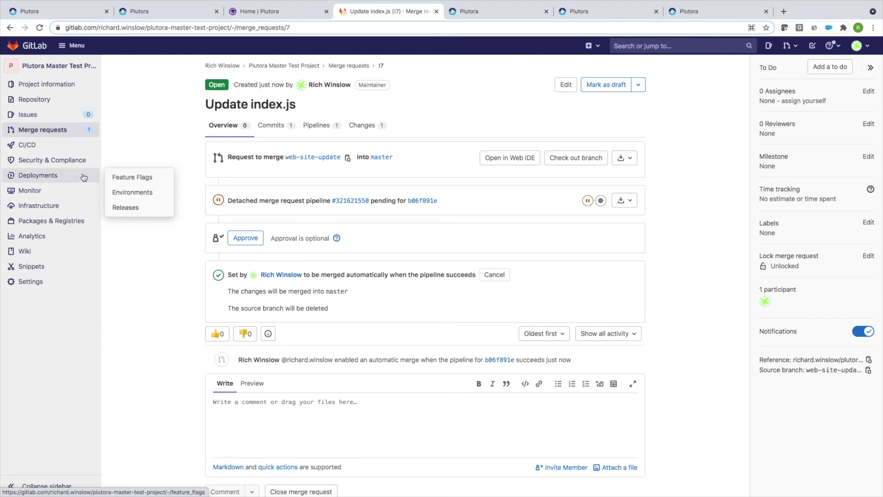
Open the project's CI/CD Pipelines list
{"action": "left_click", "coordinate": [63, 147]}
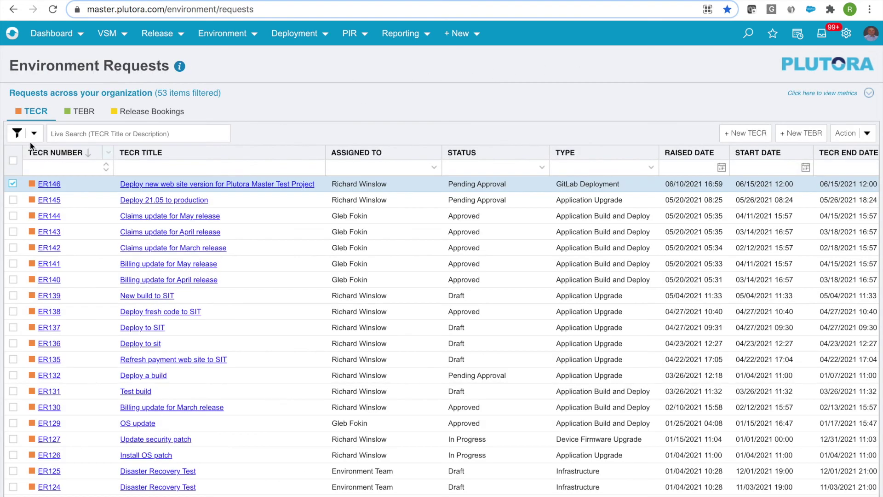
Open TECR ER146 and change its status from Pending Approval to Approved
{"action": "left_click", "coordinate": [153, 185]}
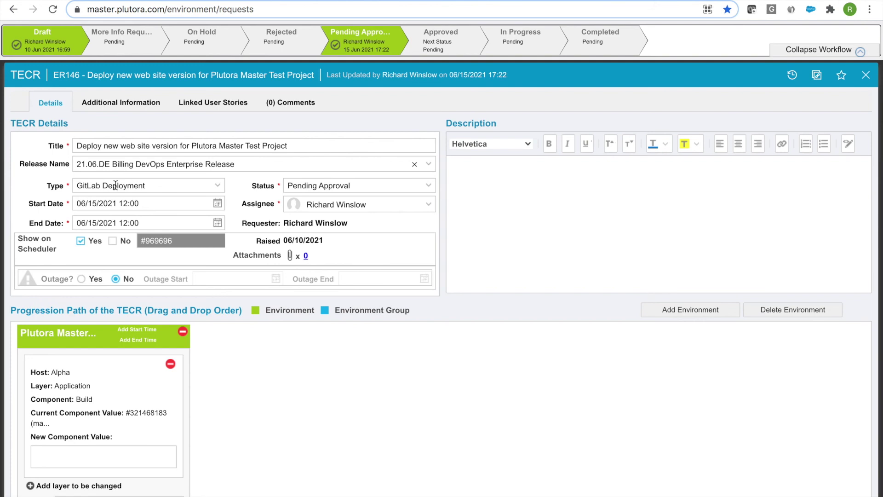
{"action": "left_click", "coordinate": [432, 186]}
{"action": "left_click", "coordinate": [322, 202]}
{"action": "scroll", "coordinate": [90, 400], "scroll_direction": "down", "scroll_amount": 1}
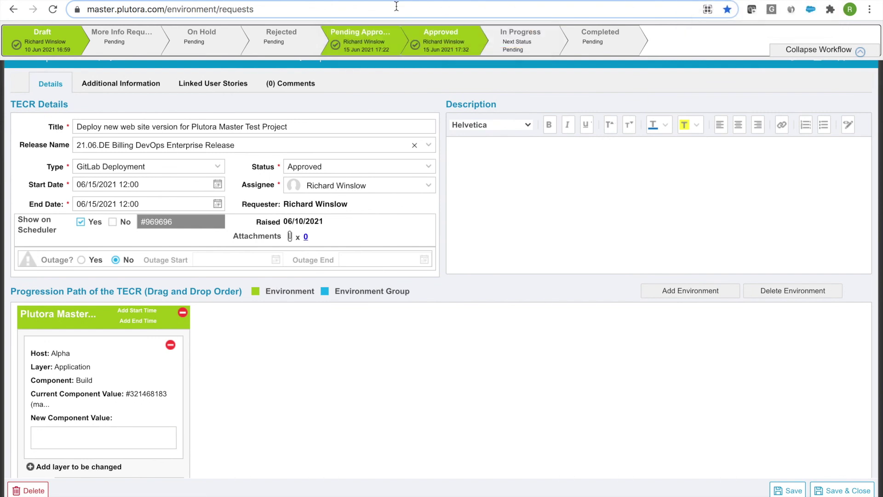
Switch to the deployed gitlab.io site to see the new Hello World heading
{"action": "key", "text": "ctrl+Tab"}
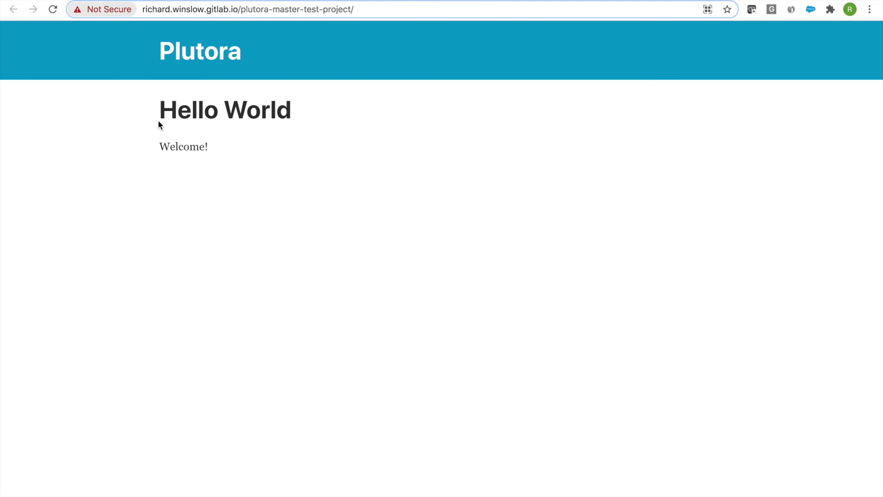